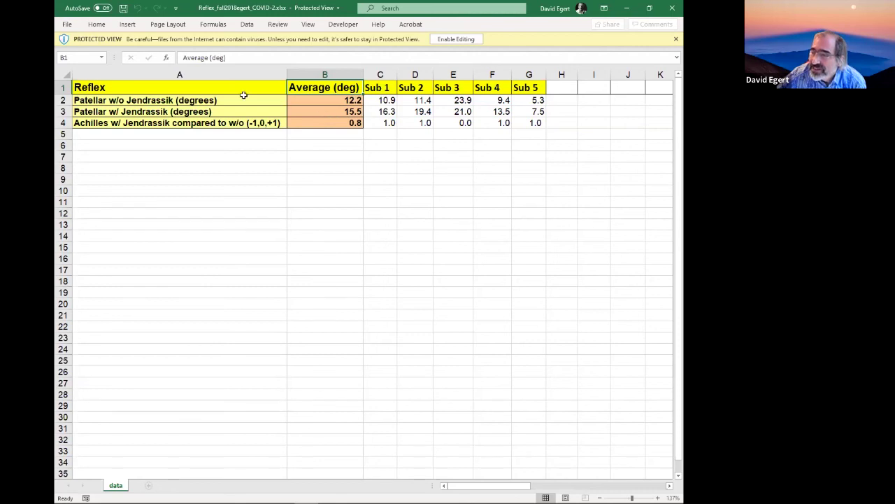
Enable editing in the protected workbook and select the patellar values of Sub 1 to Sub 5, without and with Jendrassik.
left_click(456, 39)
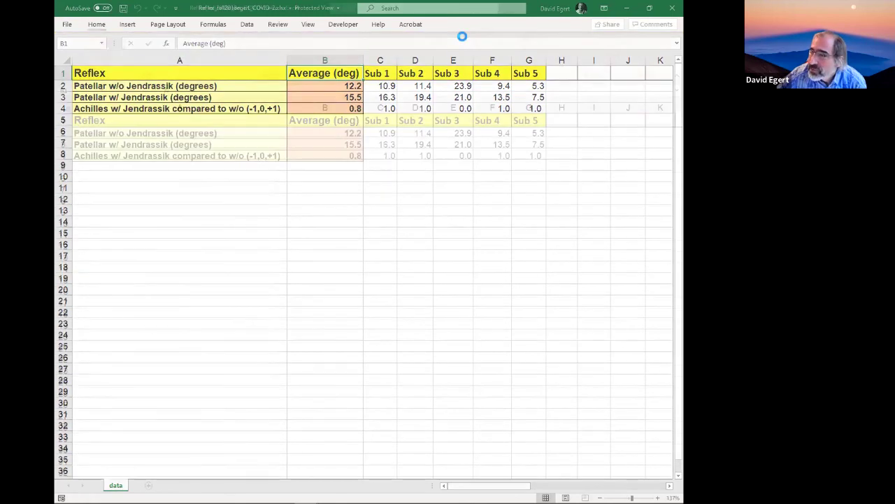
left_click_drag(389, 133, 538, 133)
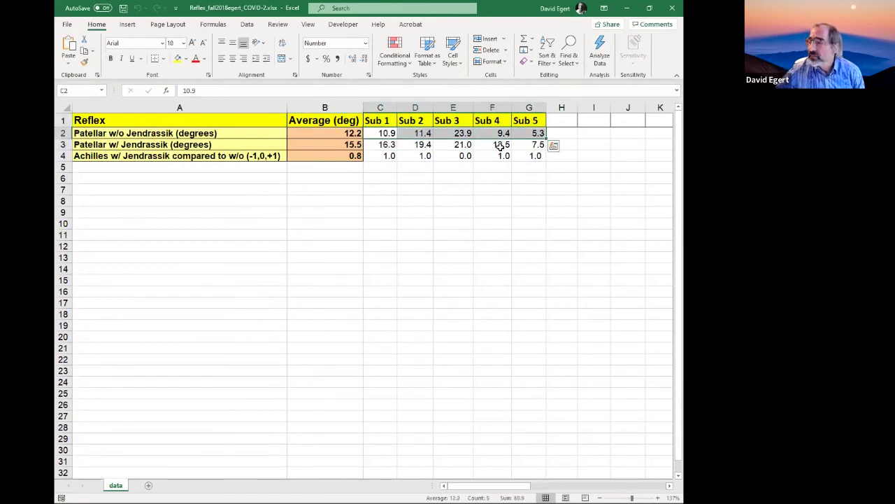
left_click_drag(392, 144, 537, 144)
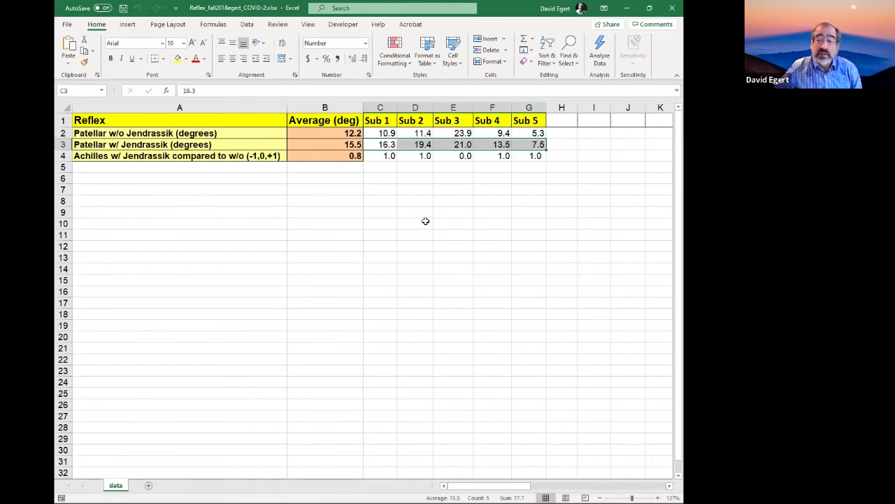
mouse_move(61, 494)
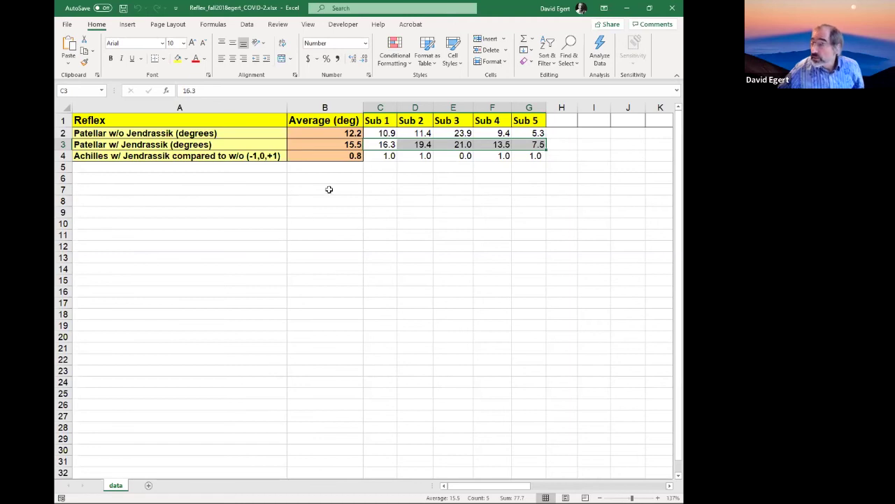
Examine the subject columns and the individual patellar values without Jendrassik for Sub 1 to Sub 3.
left_click(361, 294)
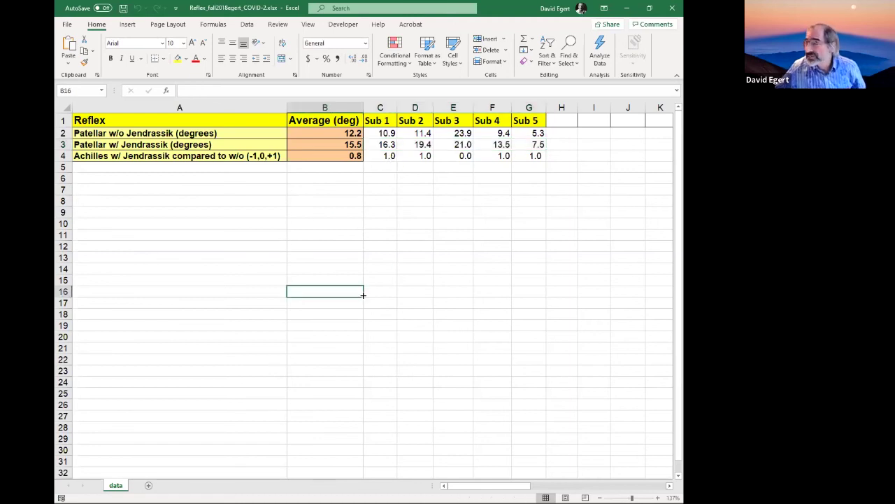
left_click(325, 165)
left_click(382, 120)
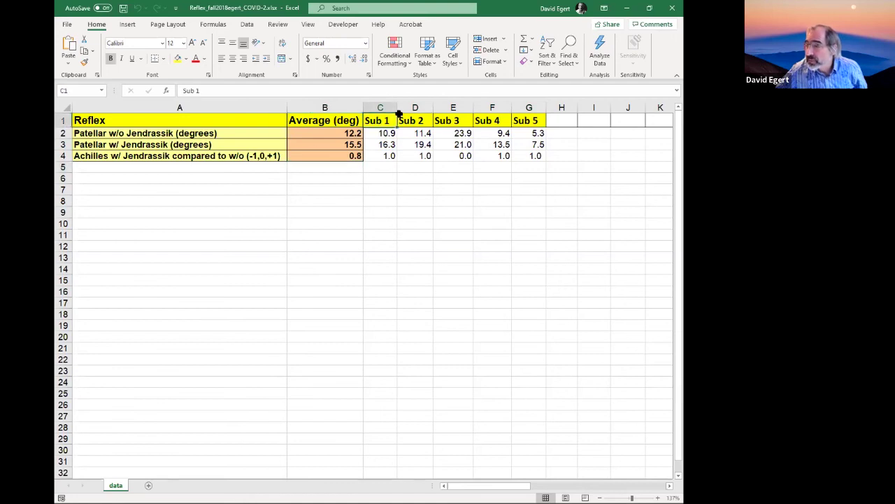
left_click(381, 107)
left_click(406, 106)
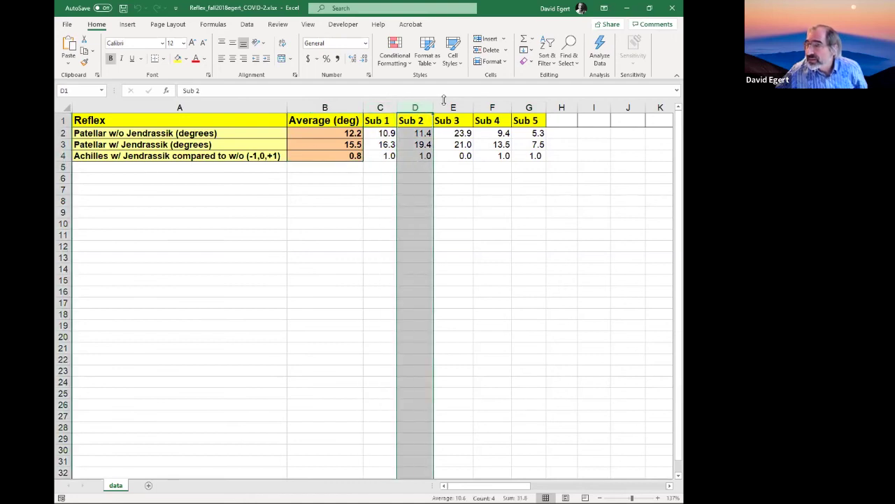
left_click(381, 107)
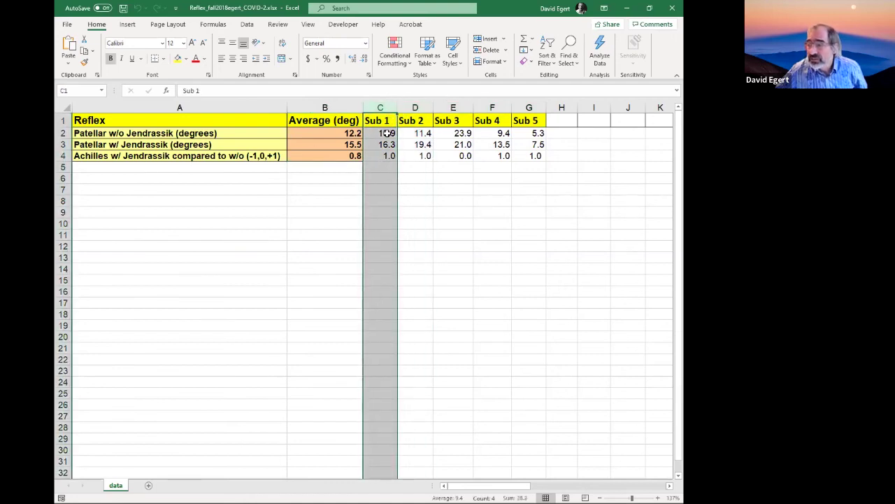
left_click(388, 133)
left_click(423, 133)
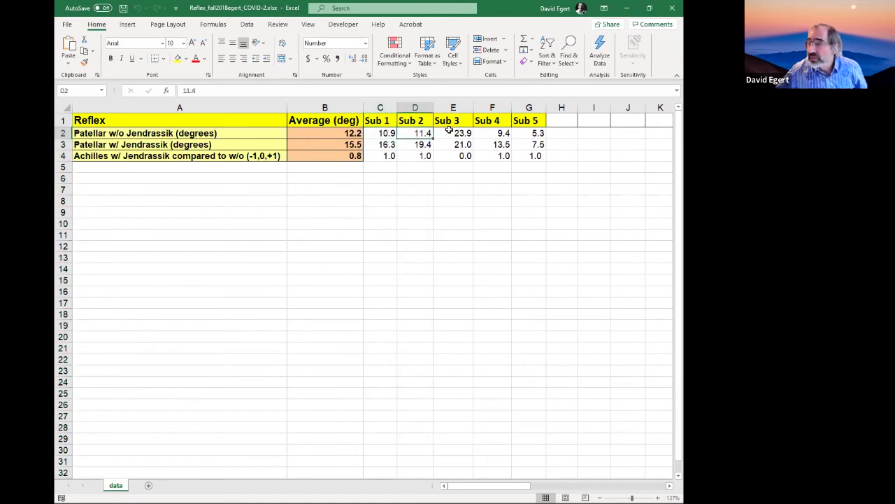
left_click(456, 132)
Inspect the average formulas in the two patellar reflex rows, leaving the existing cell contents unreplaced.
left_click(341, 110)
left_click(342, 134)
left_click_drag(342, 145, 341, 138)
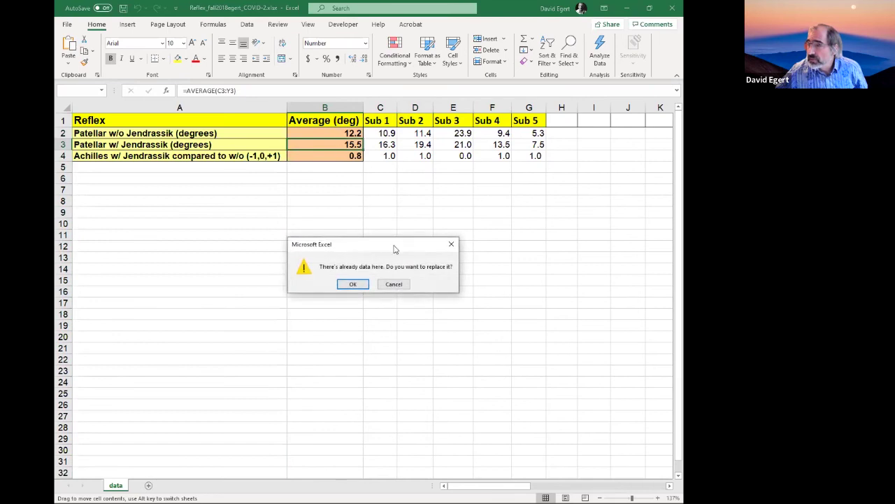
left_click(391, 284)
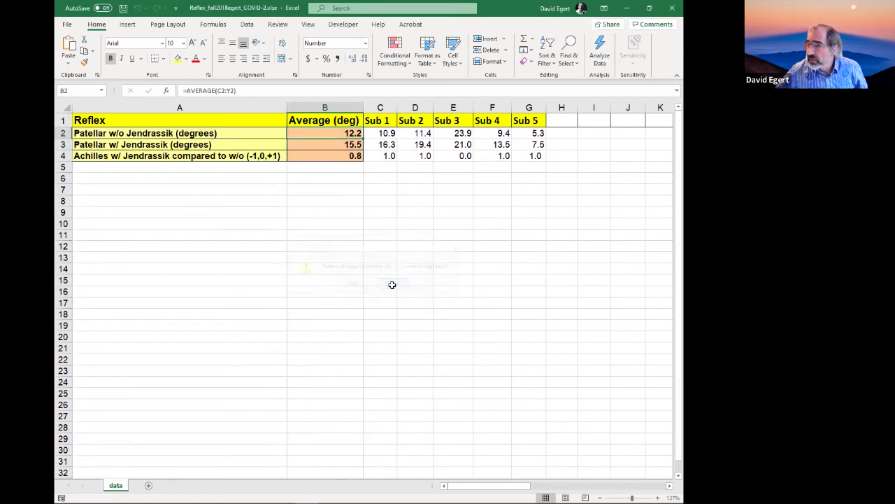
Examine the Achilles with-versus-without Jendrassik row label and the score of each subject from Sub 1 to Sub 5.
left_click(225, 158)
left_click(388, 157)
left_click(255, 156)
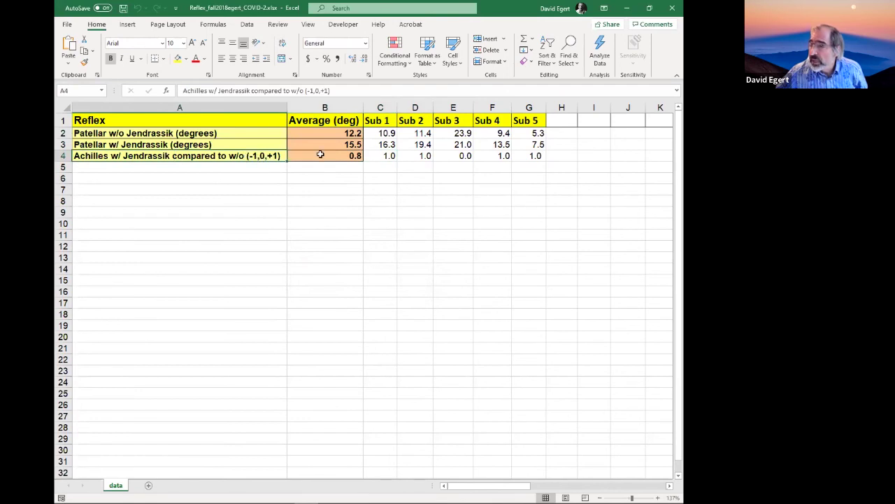
left_click(393, 155)
left_click(424, 156)
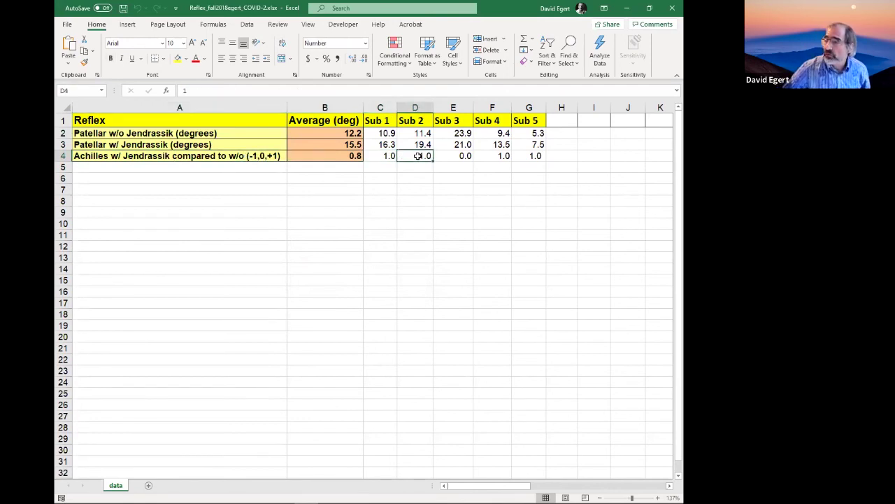
left_click(466, 157)
left_click(504, 152)
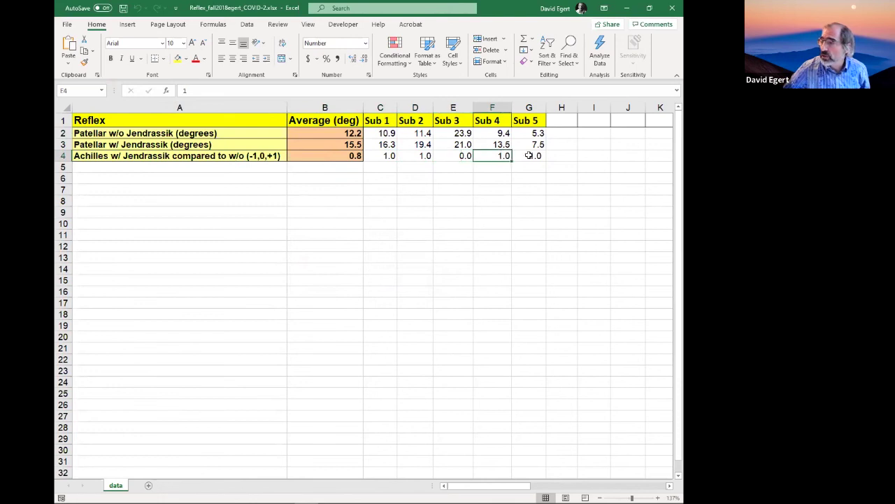
left_click(529, 155)
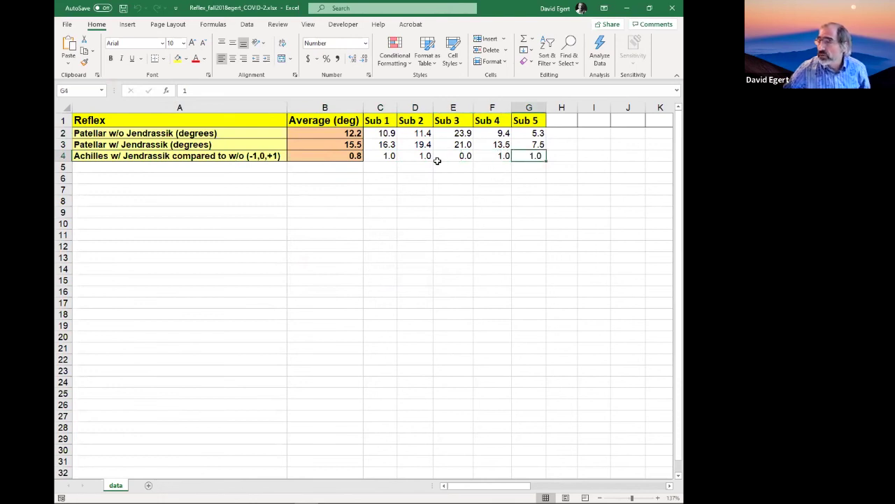
scroll(259, 286, "down", 4)
scroll(259, 288, "up", 4)
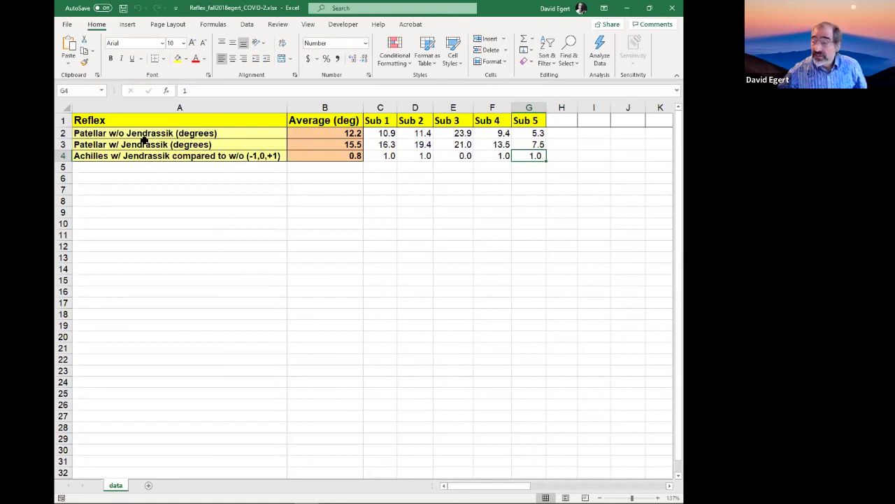
Compare the averages of the two patellar rows and the Achilles row, and check them against the patellar row labels.
left_click(381, 133)
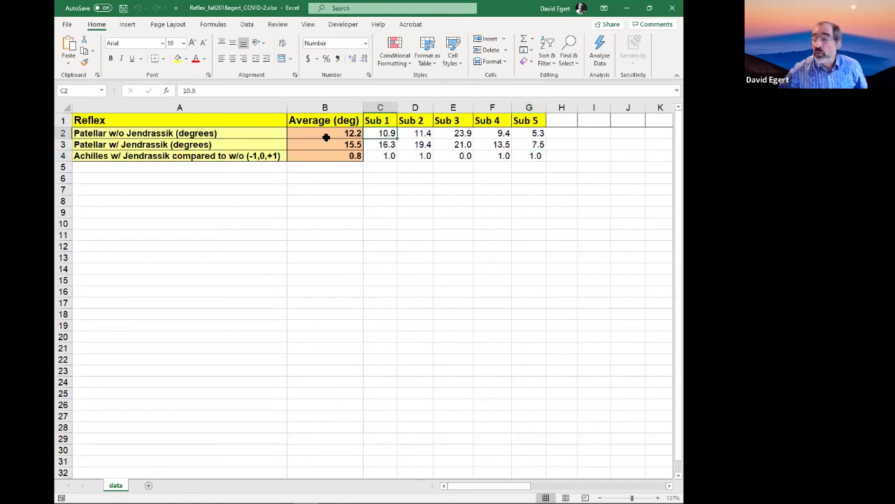
left_click(326, 136)
left_click(322, 145)
left_click(321, 161)
left_click(320, 133)
left_click(315, 142)
left_click(315, 156)
left_click(312, 133)
left_click(314, 144)
left_click(314, 154)
left_click(312, 134)
left_click(312, 144)
left_click(312, 136)
left_click(230, 137)
left_click(225, 143)
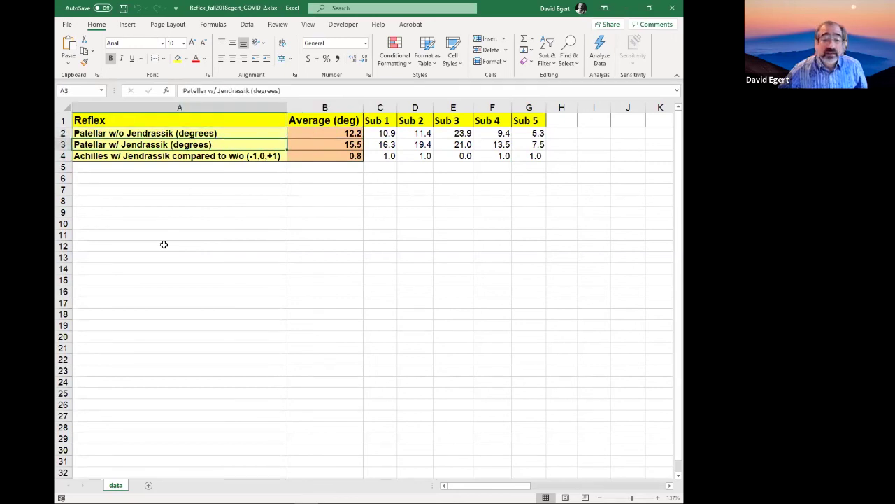